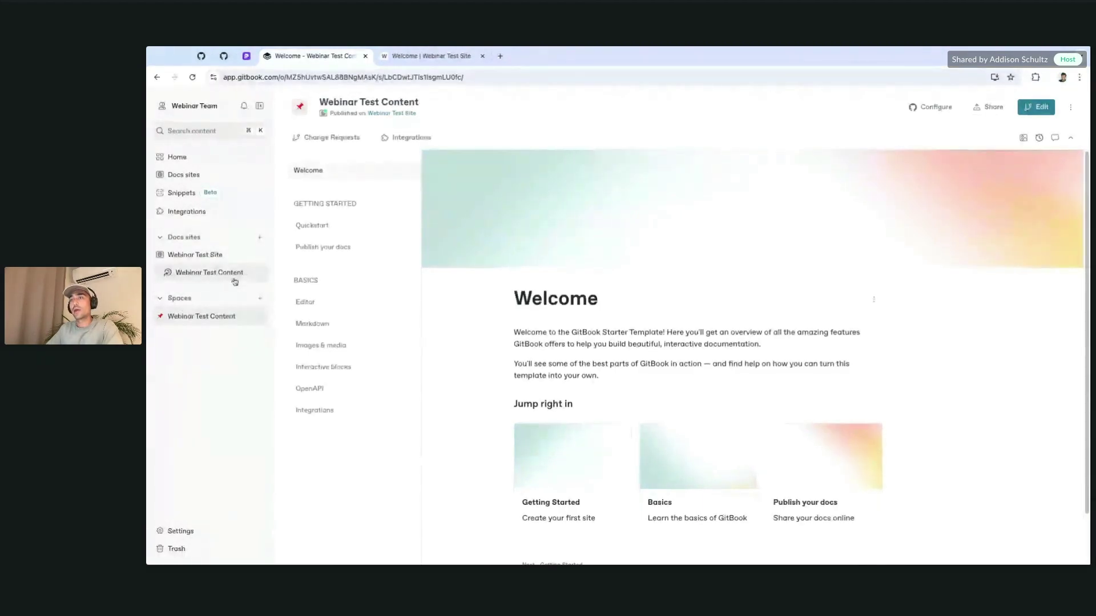
- Open the Webinar Test Site overview and check which content its insights cover
click(216, 255)
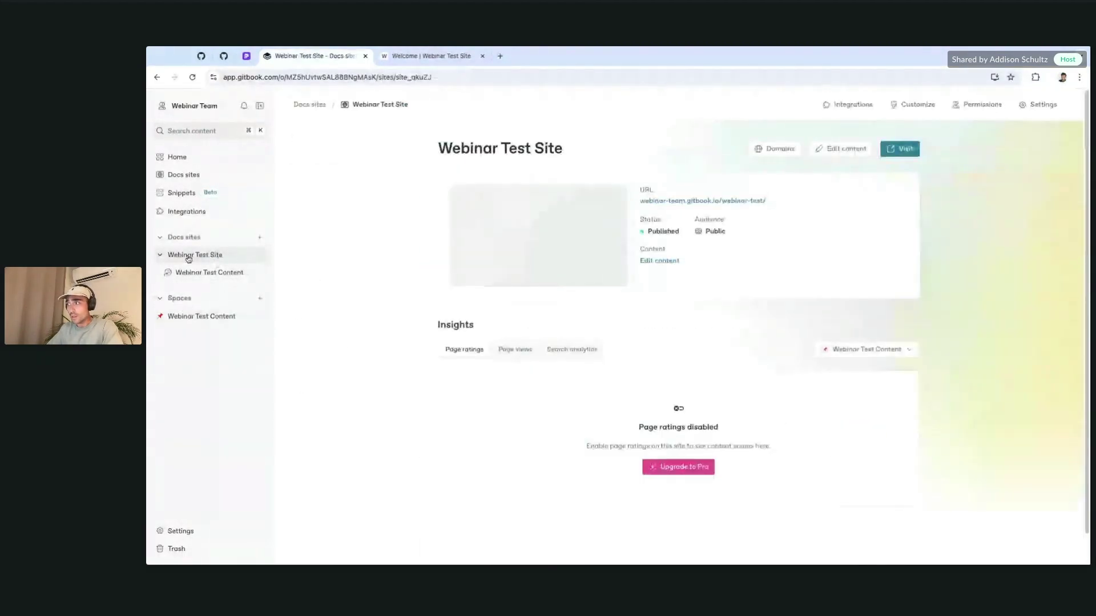
click(869, 351)
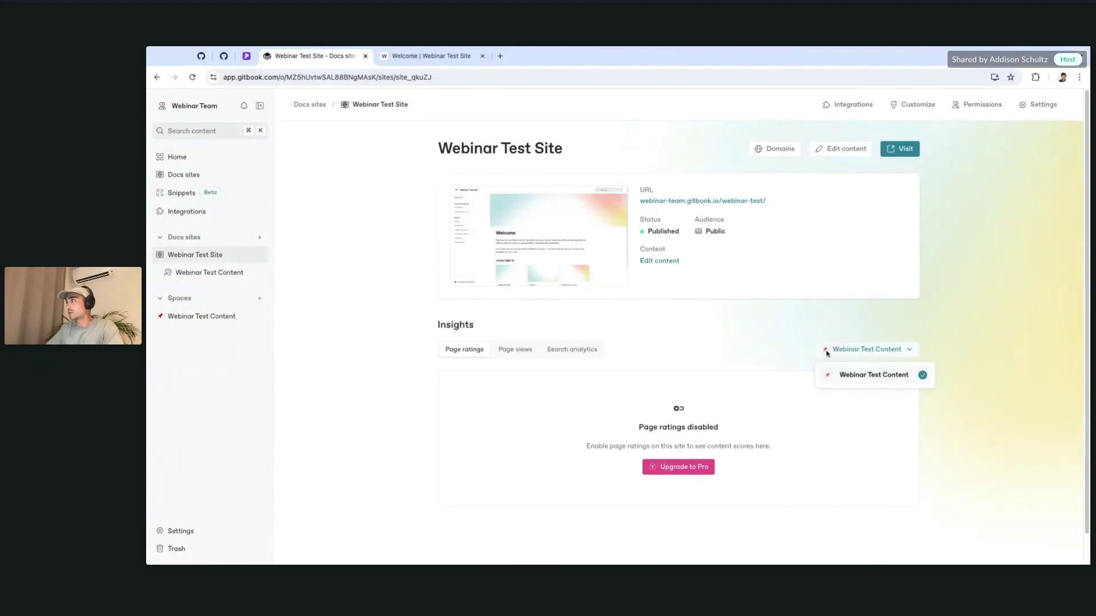
click(997, 350)
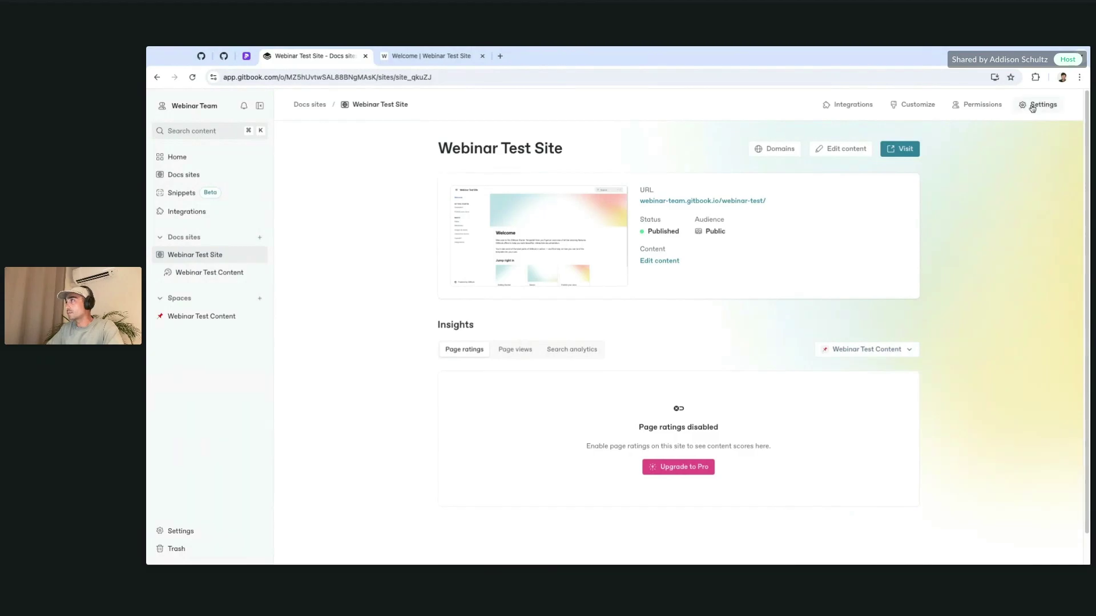
- Scroll the site settings to Content, showing Webinar Test Content as default, and preview the Add content picker
click(1032, 108)
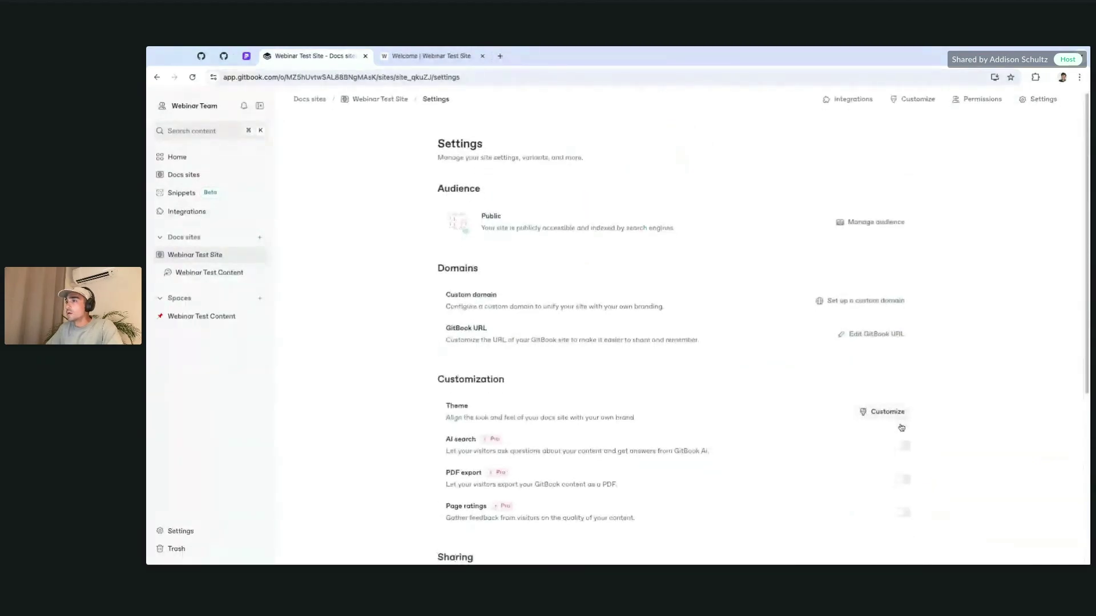
scroll(902, 427, down, 5)
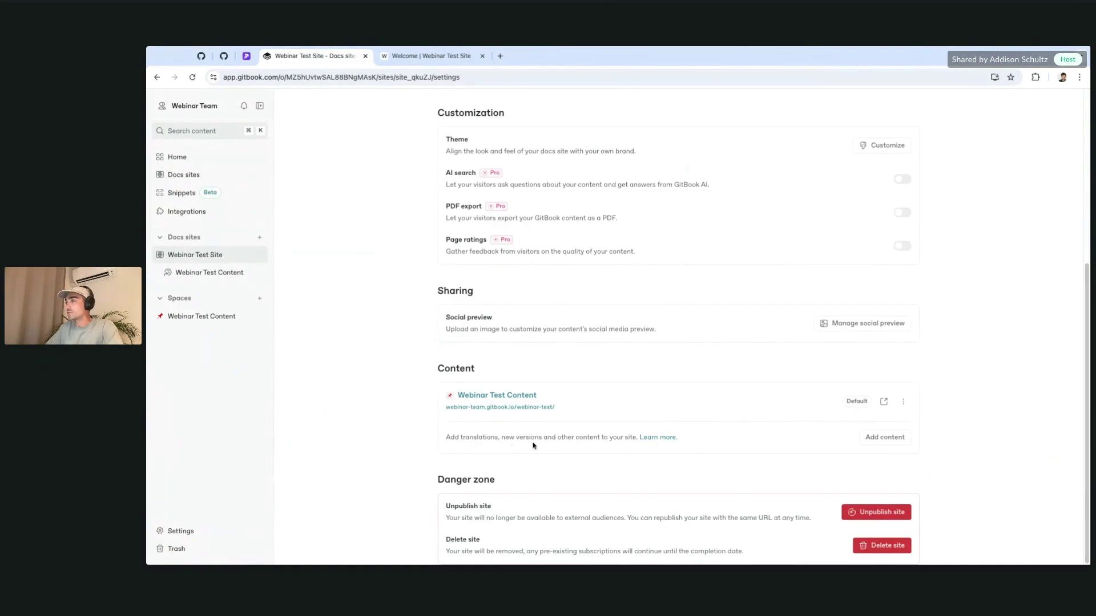
click(876, 440)
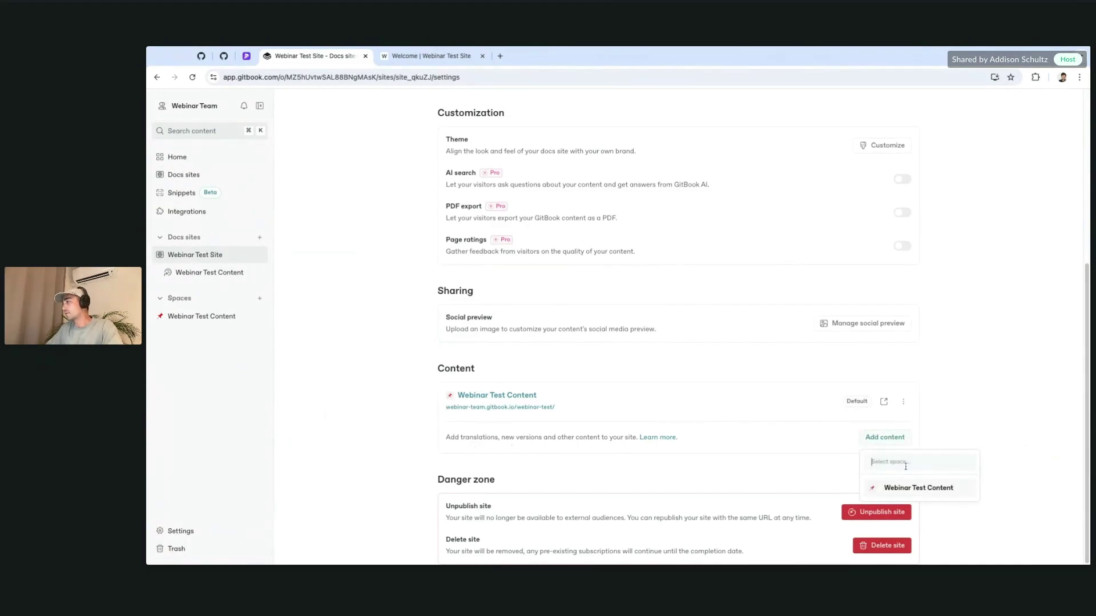
click(974, 394)
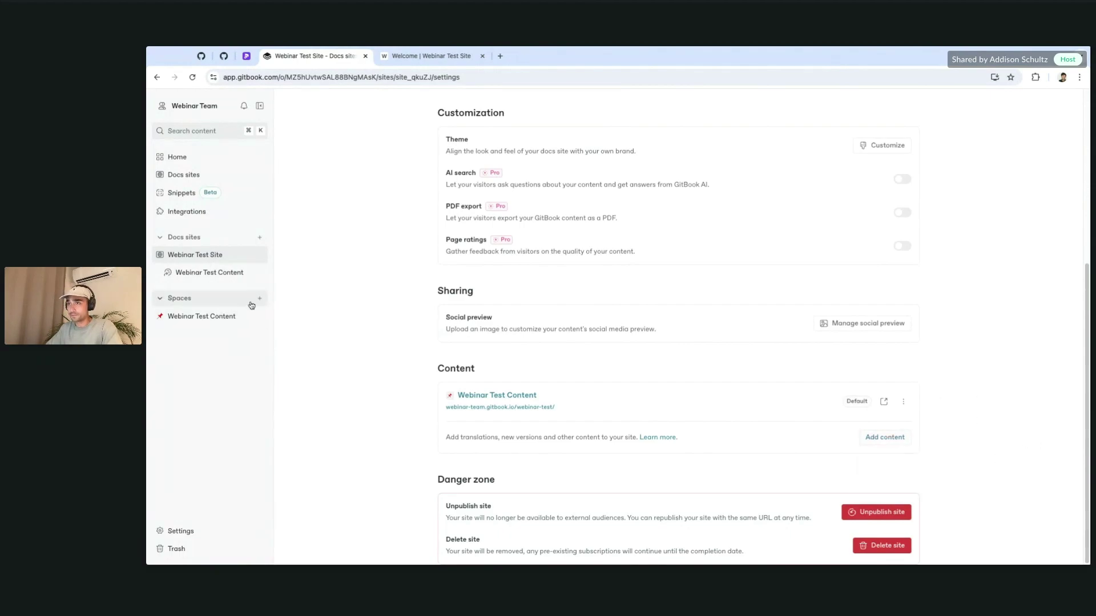
- Create a new space by importing the HeadQuarters content
click(259, 298)
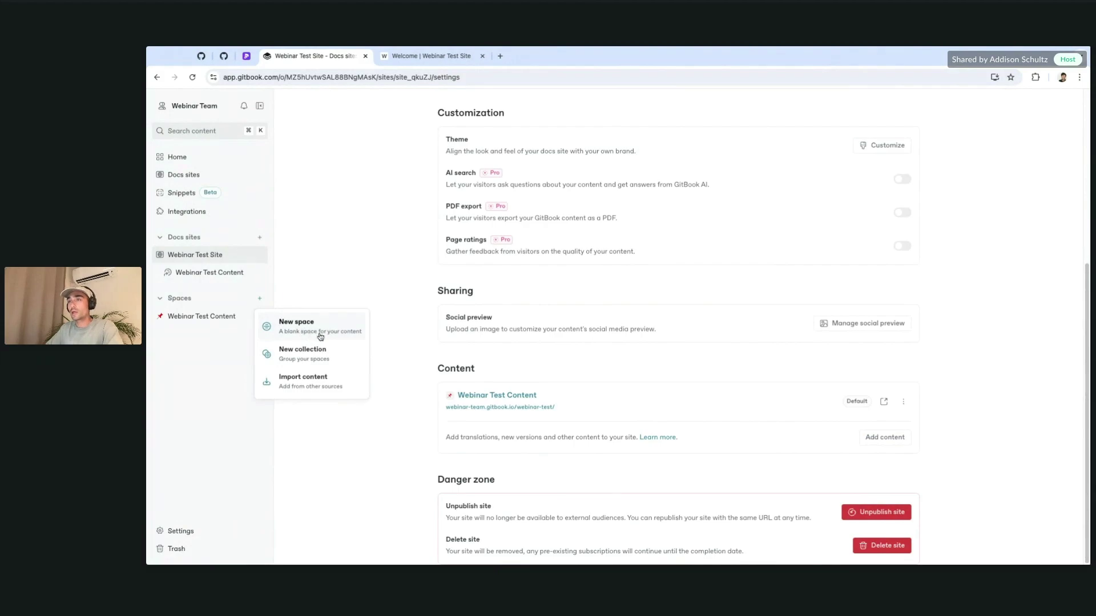
click(323, 391)
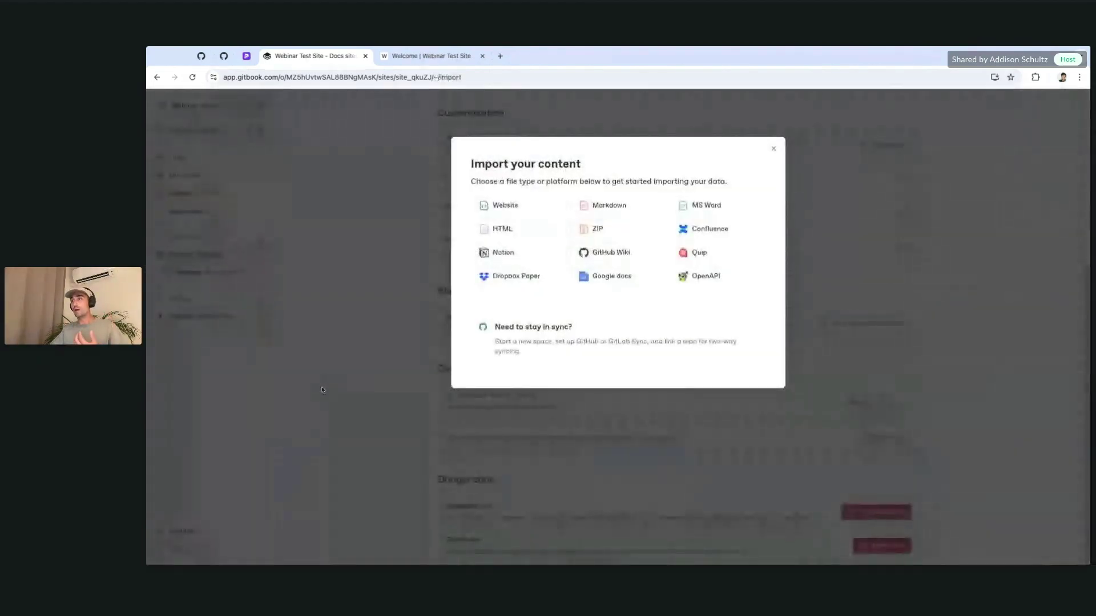
click(611, 349)
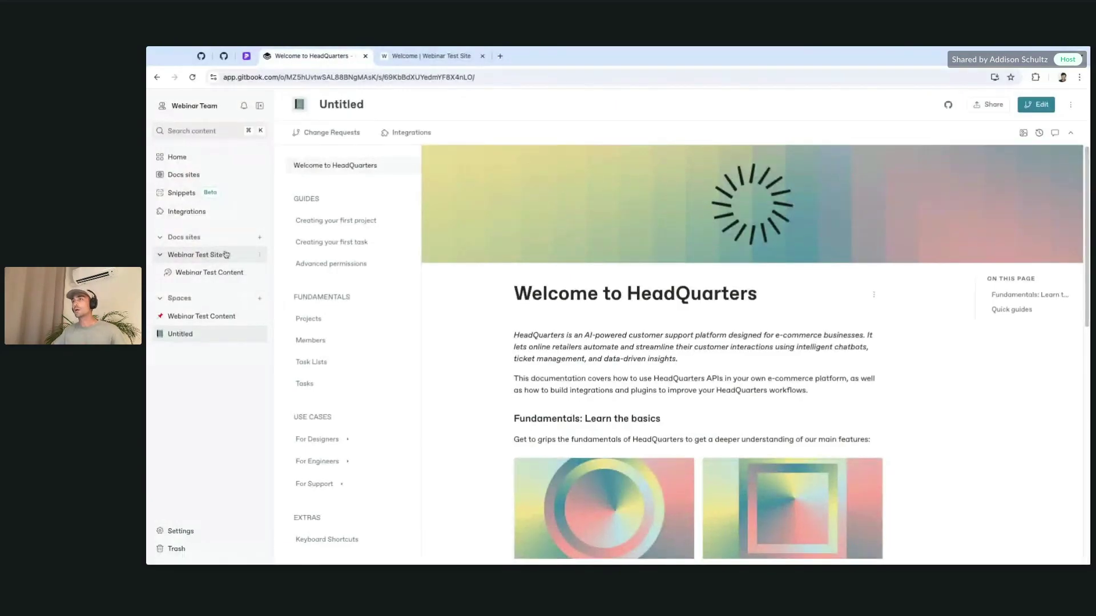
- Rename the Untitled space to 'Headquarters' and go back to the Webinar Test Site overview
double_click(360, 104)
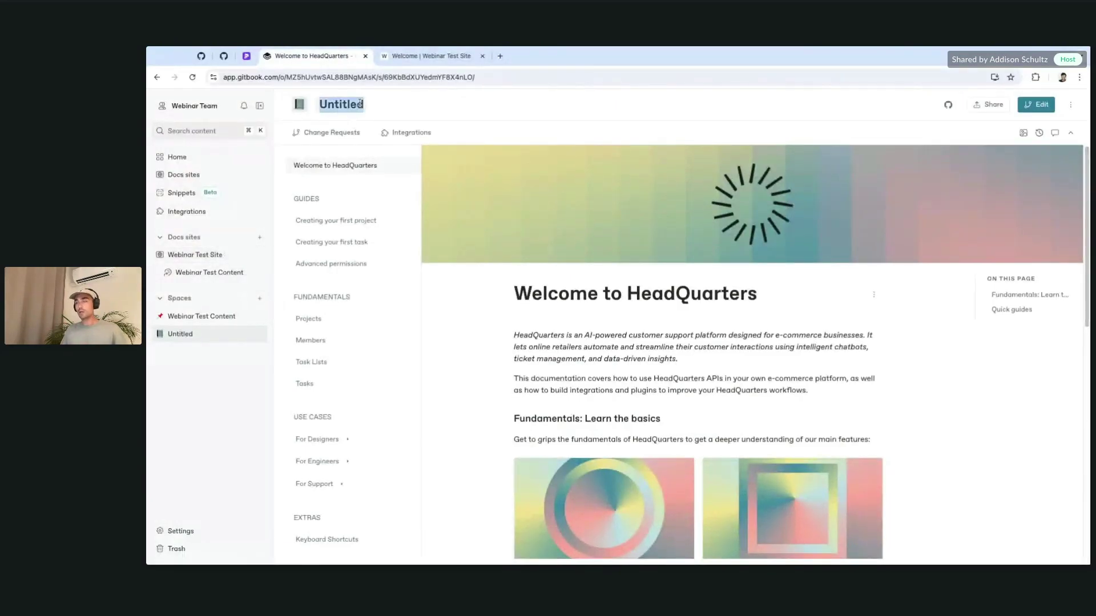
text(Headquarters)
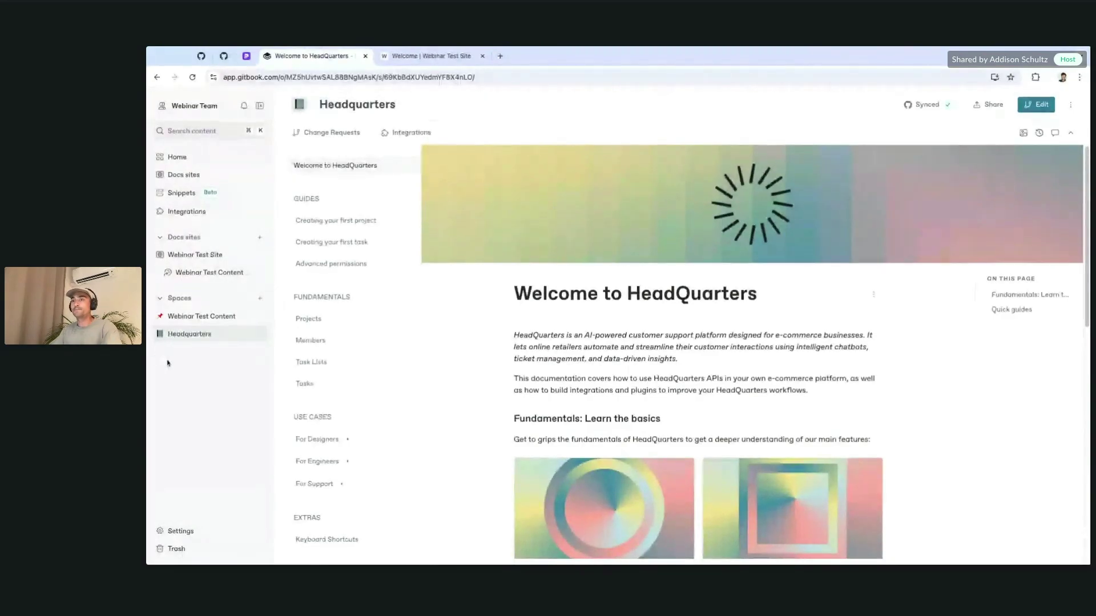
click(190, 258)
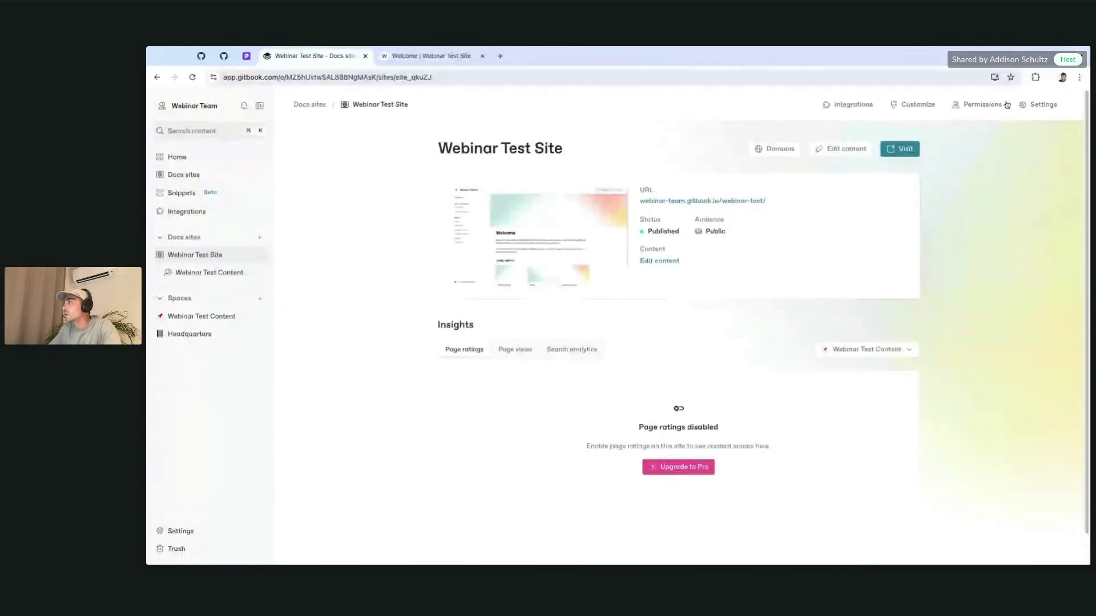
- Add the Headquarters space as a second content entry under /v/headquarters, beside Webinar Test Content
click(1050, 111)
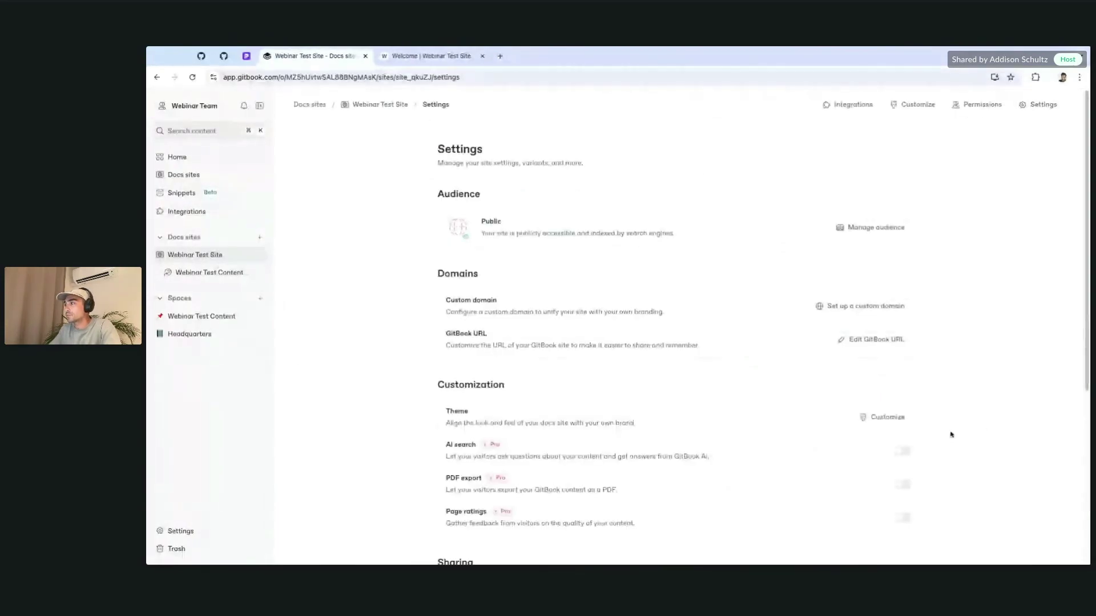
scroll(950, 422, down, 5)
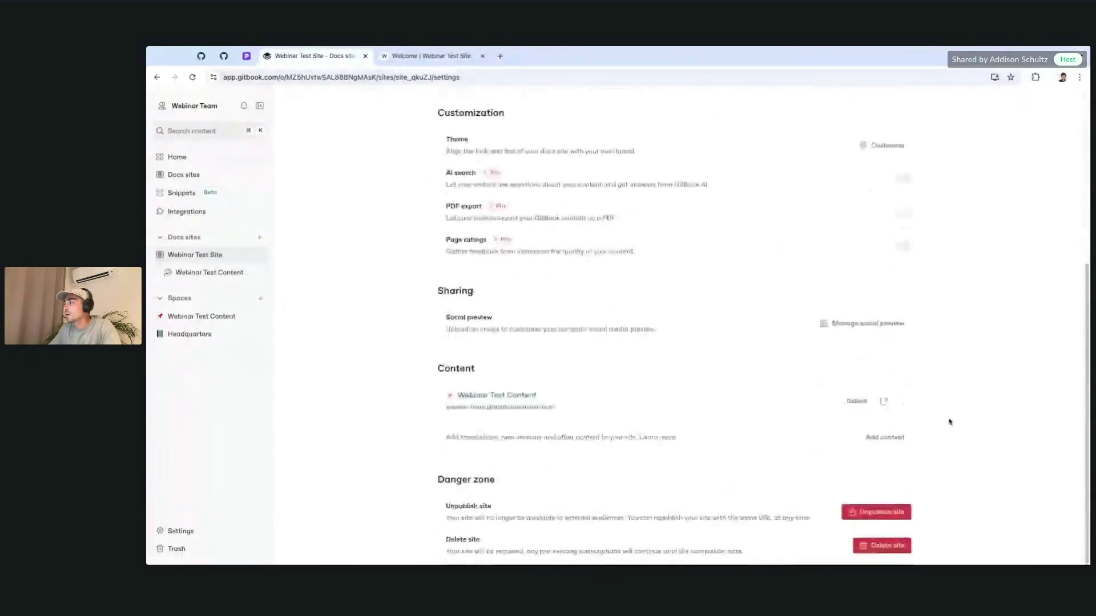
click(884, 437)
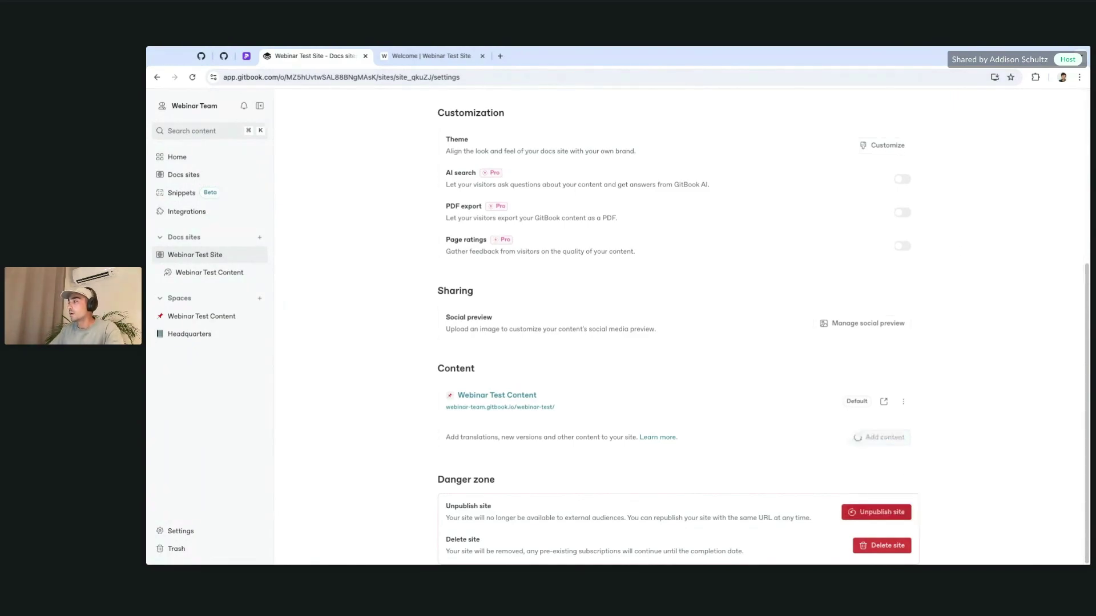
click(905, 507)
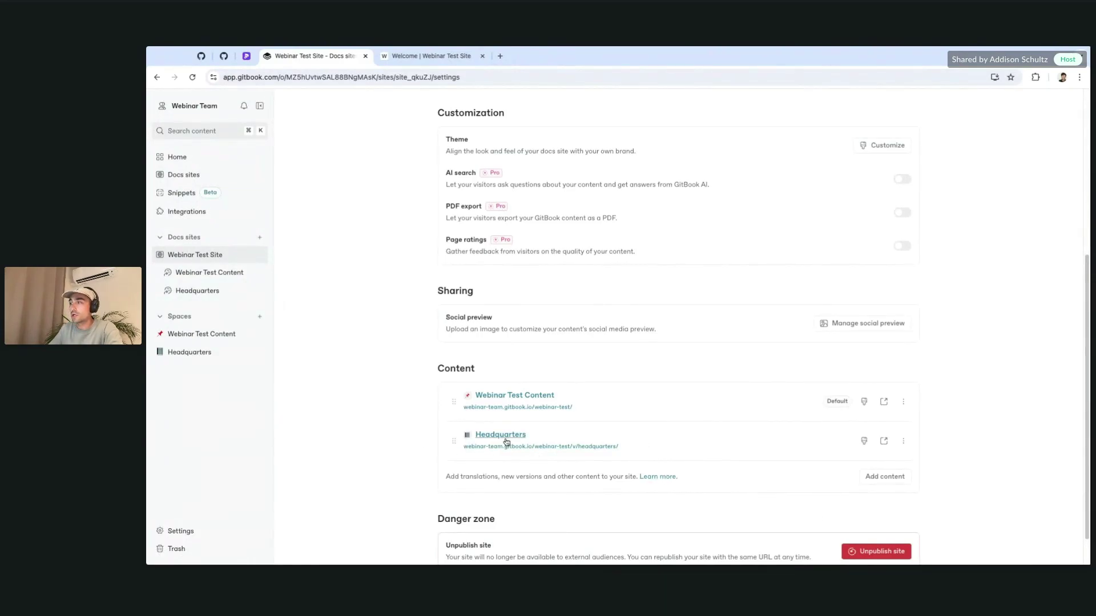
- Move between the site settings and the published site to check the added variant
click(425, 56)
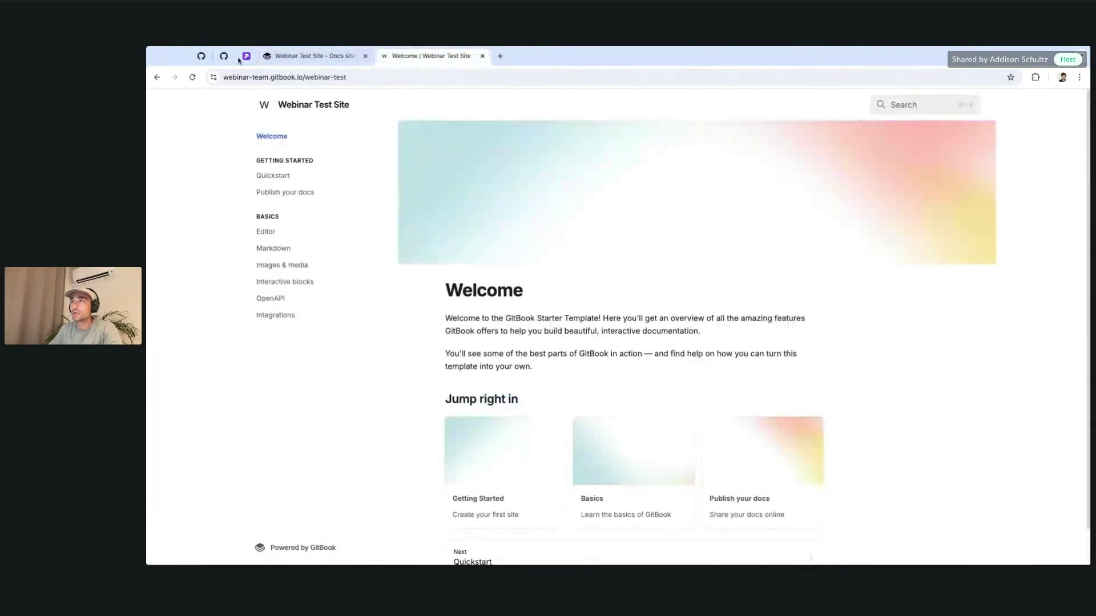
click(336, 58)
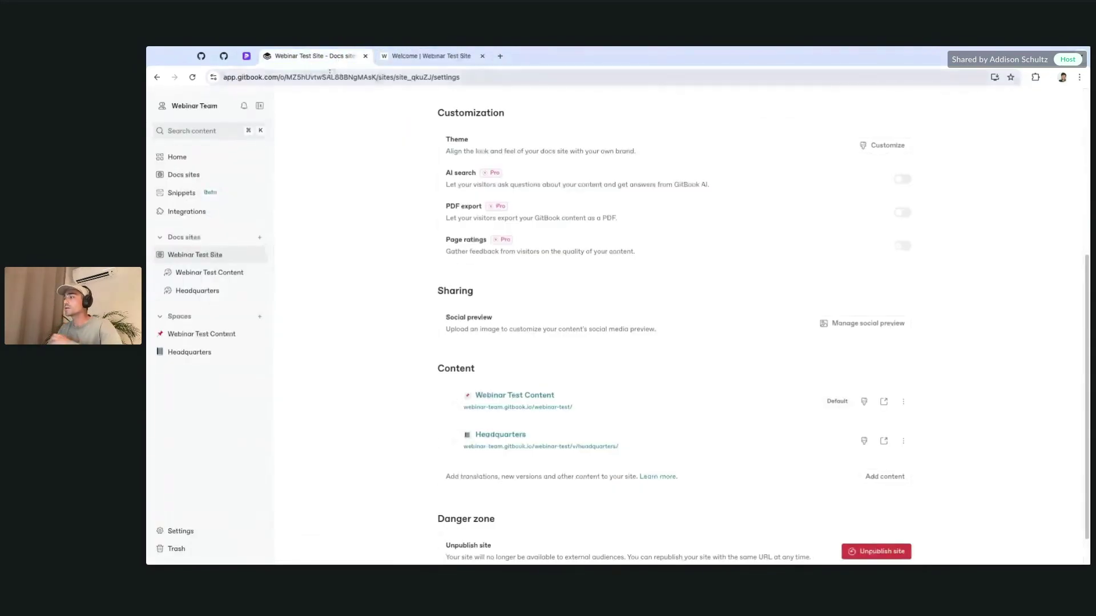
click(426, 56)
click(324, 59)
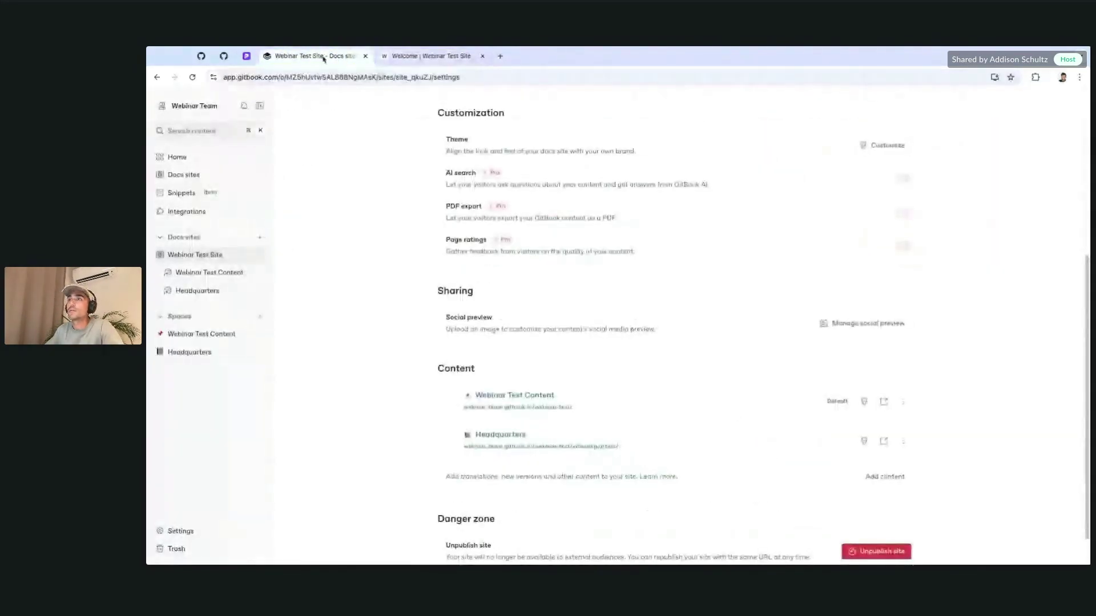
click(426, 56)
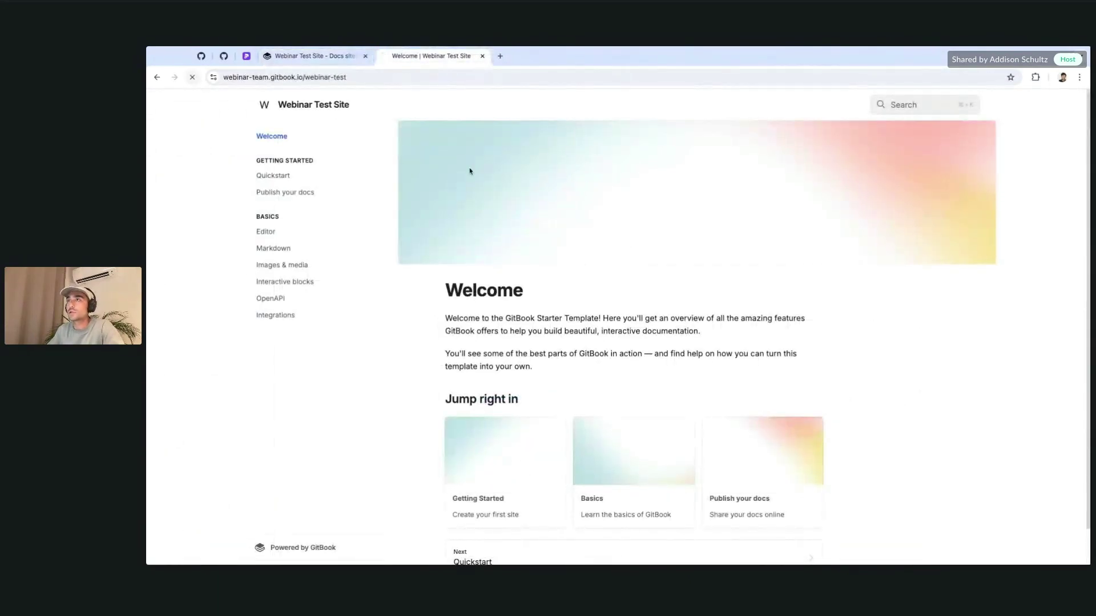
- Switch the published site's header variant to Headquarters, back to Webinar Test Content, then Headquarters again
mouse_move(438, 138)
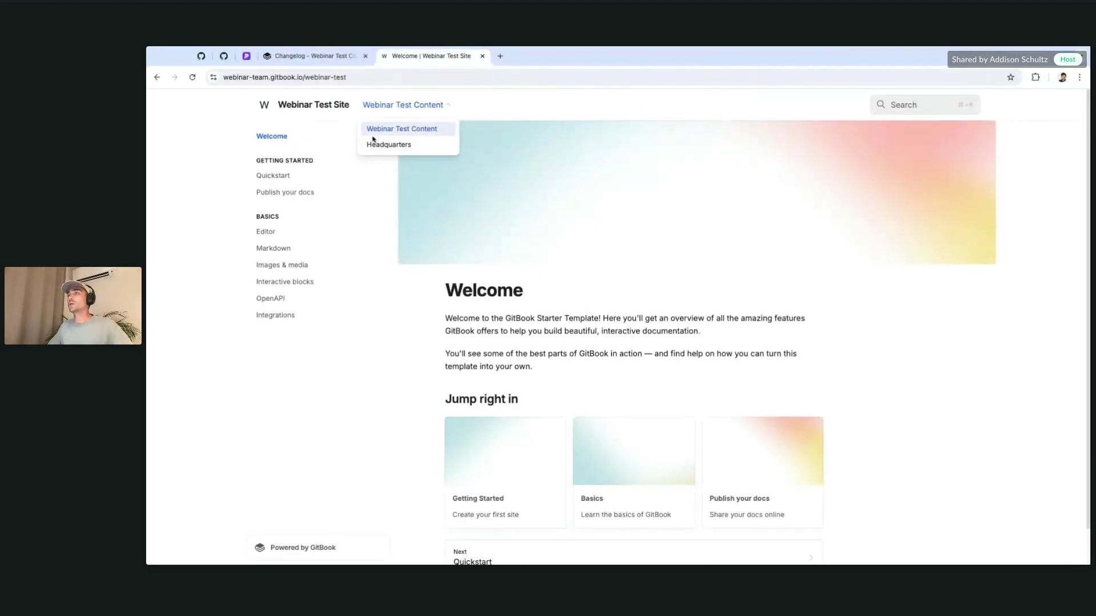
click(435, 151)
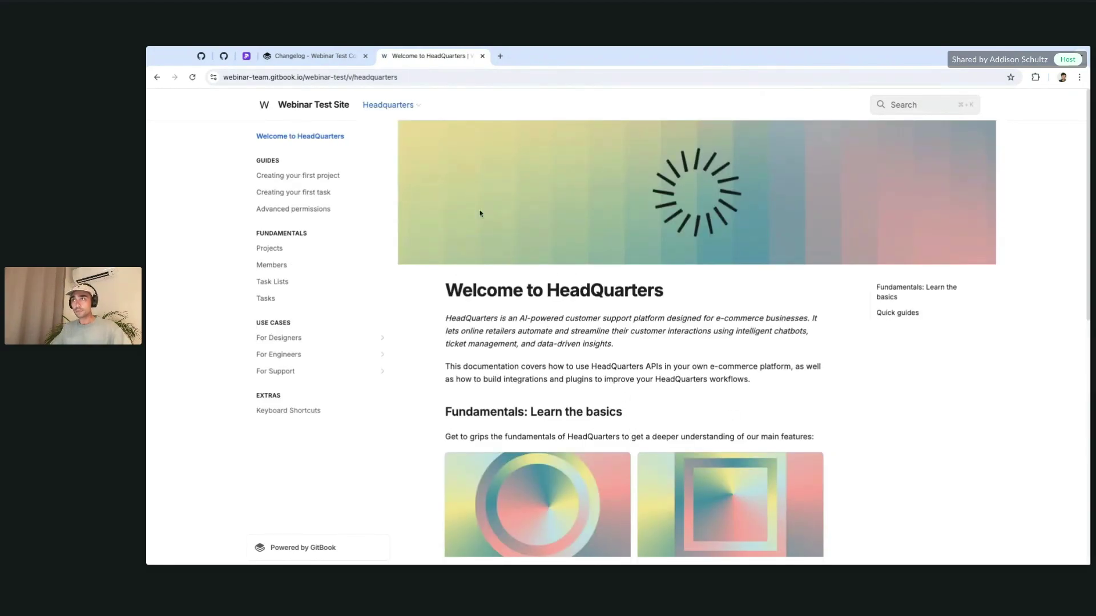
mouse_move(389, 104)
click(402, 130)
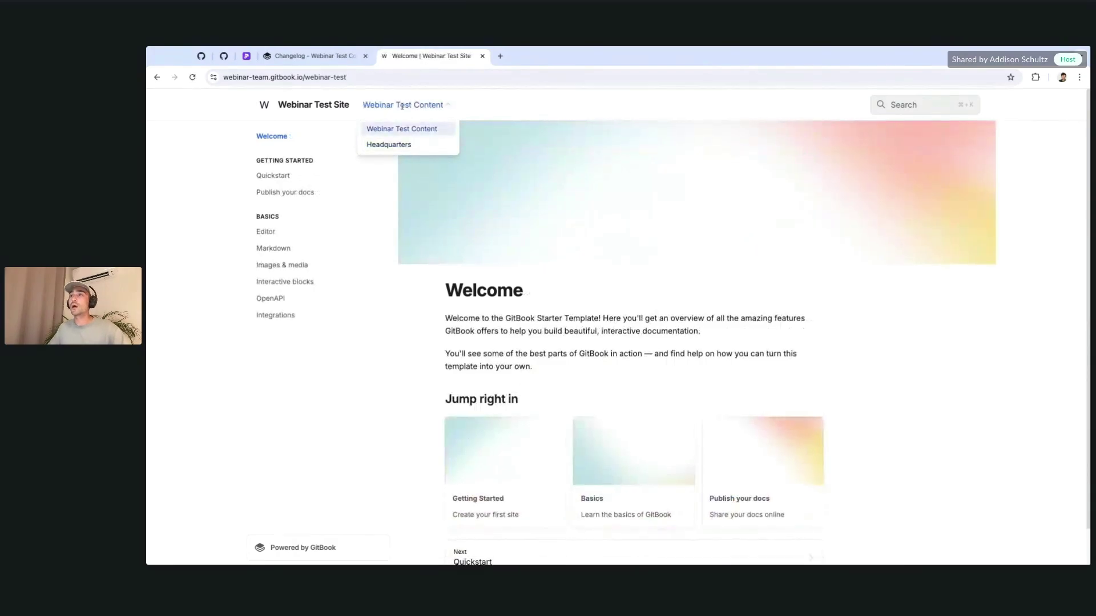
click(421, 147)
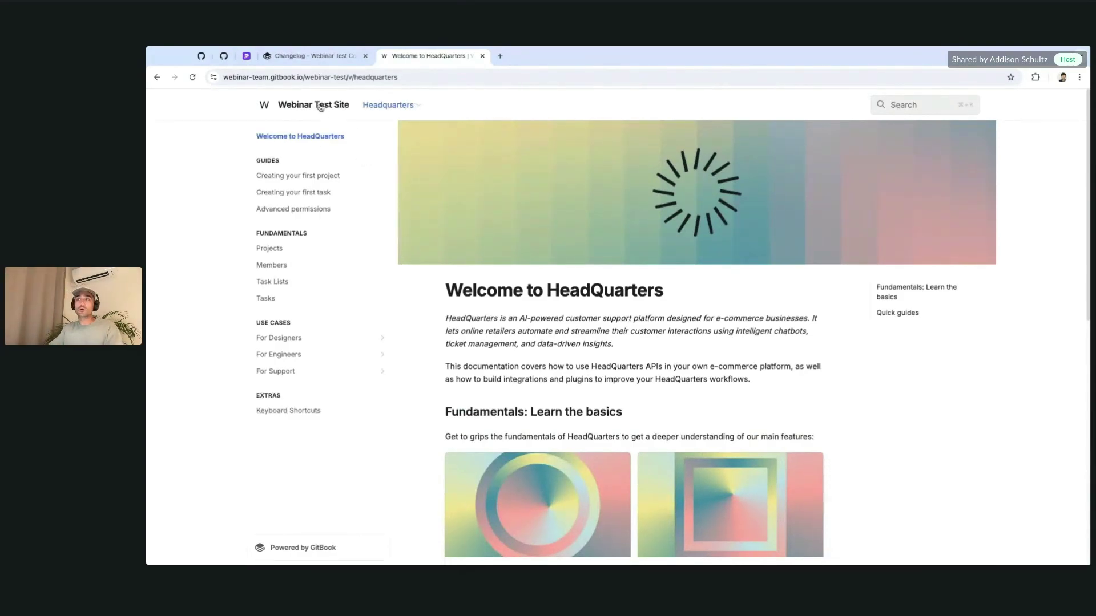
- Switch the live site back to Webinar Test Content and return to the editor's Changelog page
key(ctrl+l)
mouse_move(367, 105)
click(393, 128)
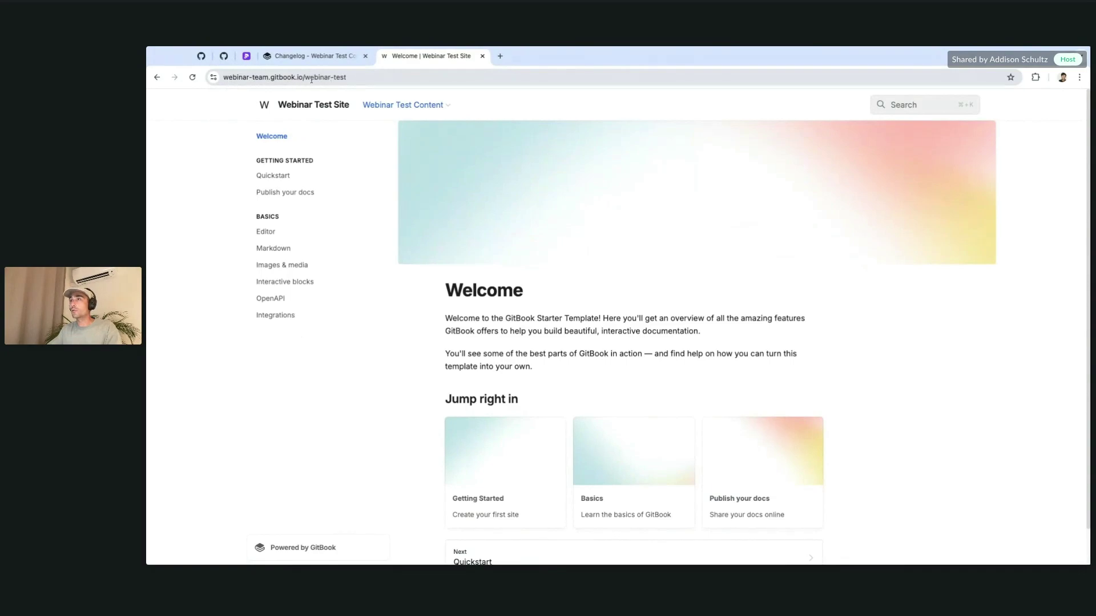
mouse_move(416, 107)
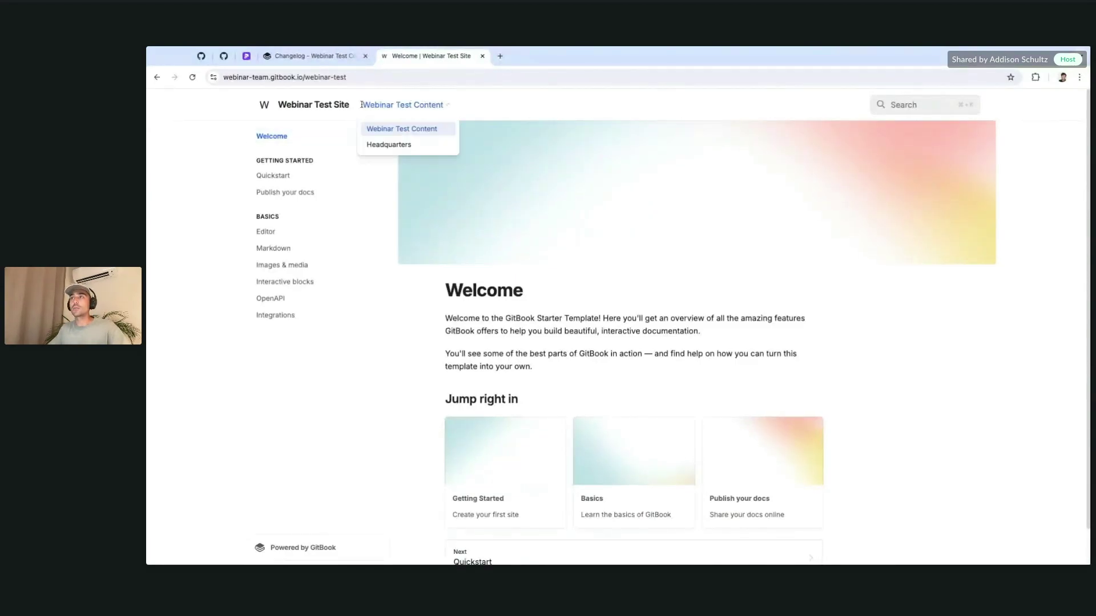
click(293, 56)
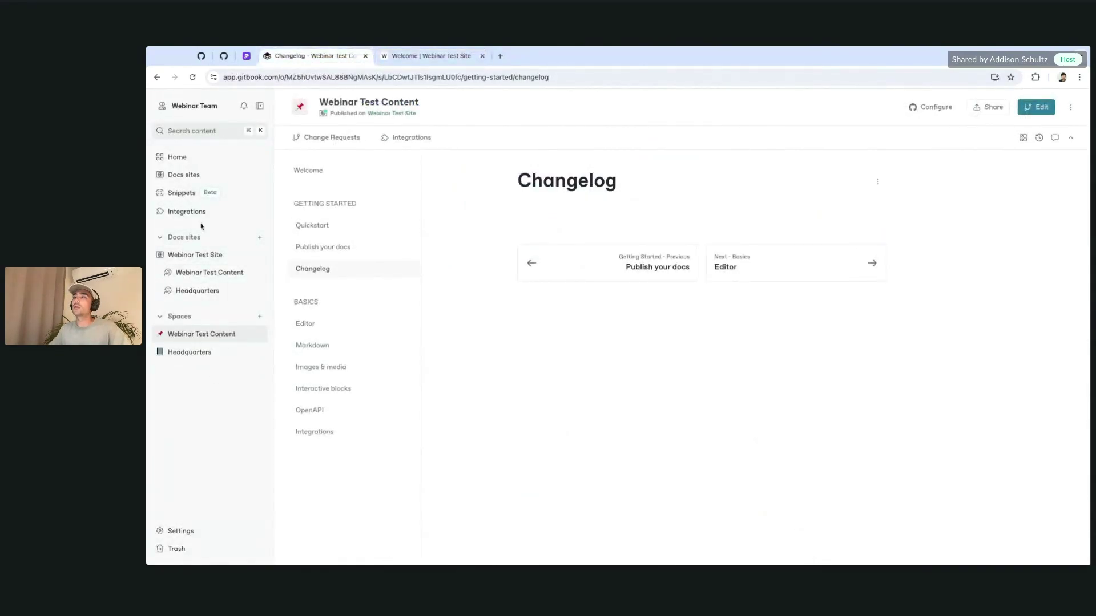
- Reopen the Webinar Test Site settings, inspect the Headquarters variant's options menu, then scroll to the top
click(220, 258)
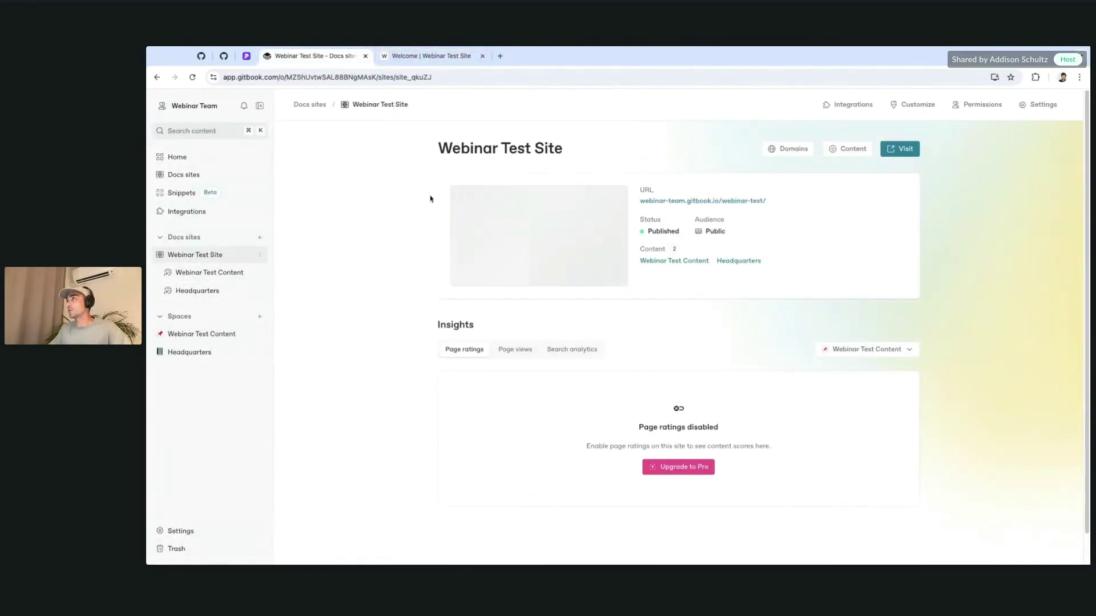
click(903, 441)
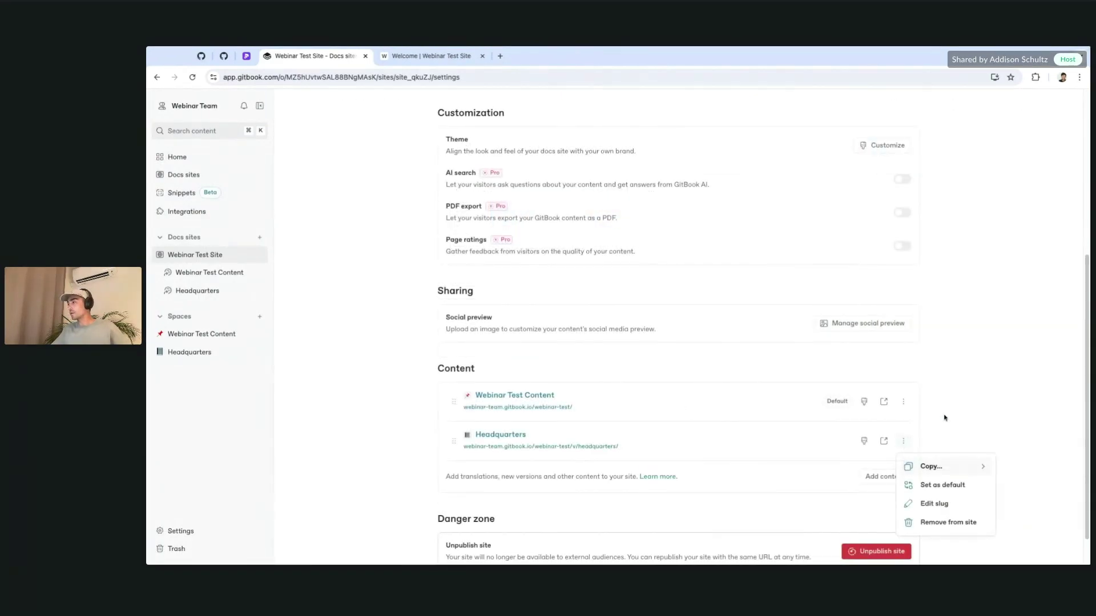
mouse_move(964, 468)
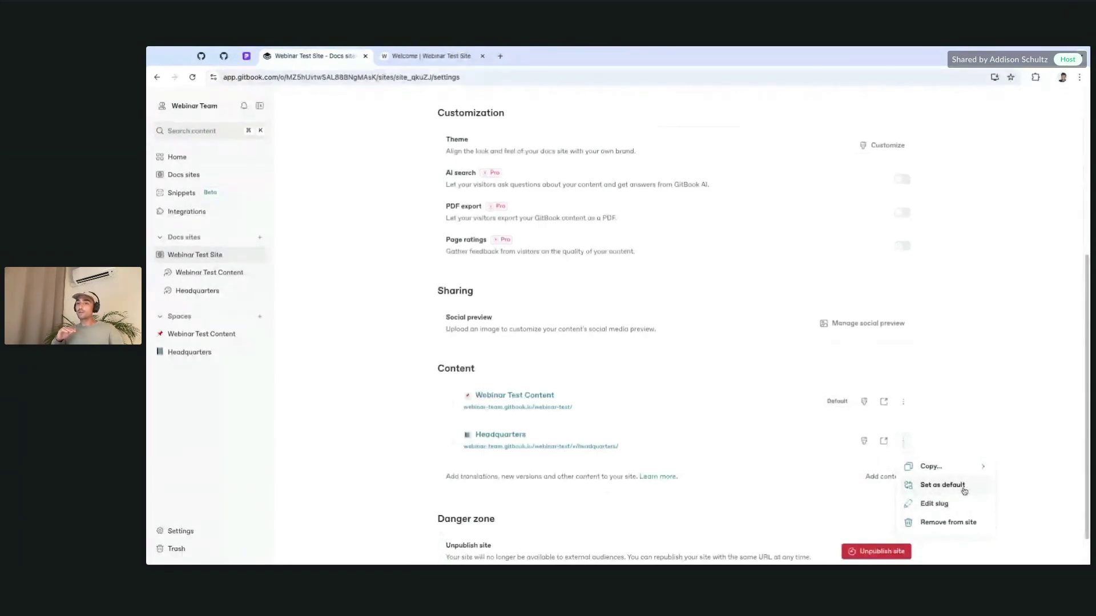
click(968, 484)
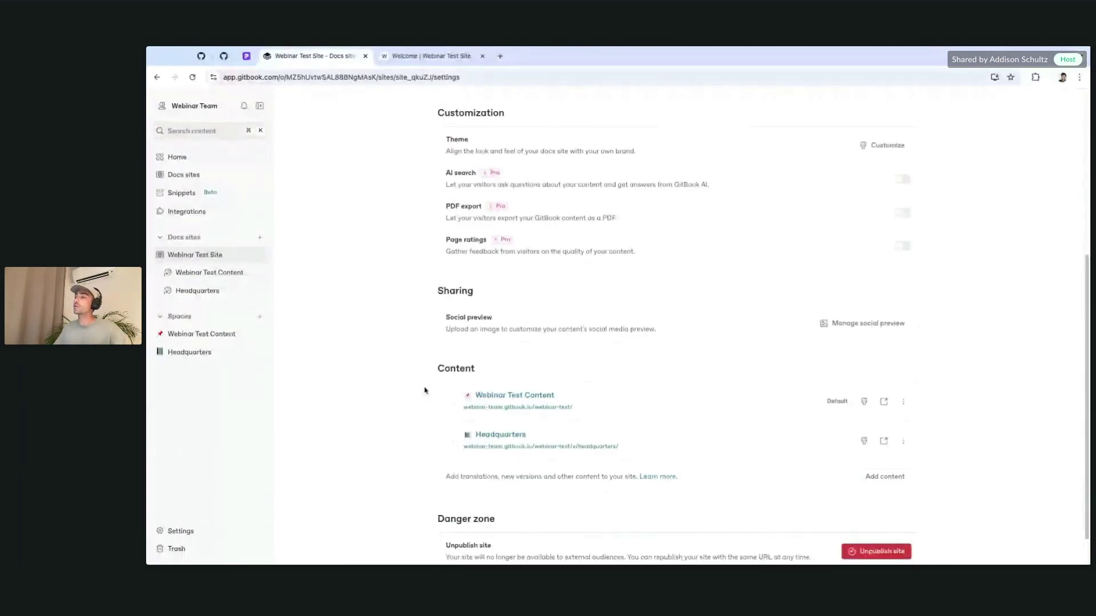
scroll(445, 362, up, 5)
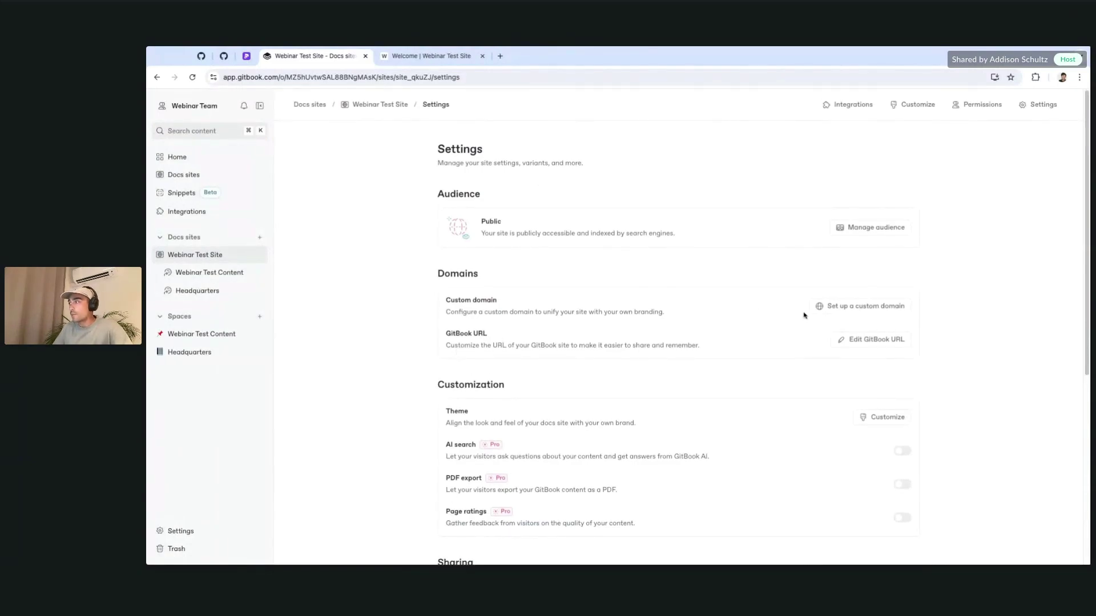
click(844, 339)
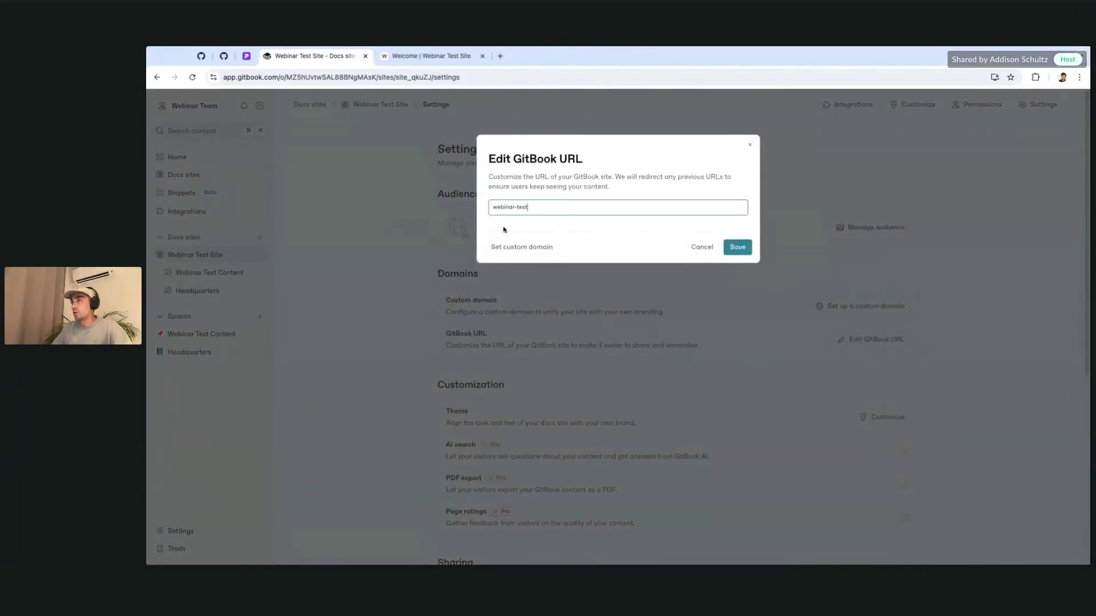
drag(529, 207, 432, 213)
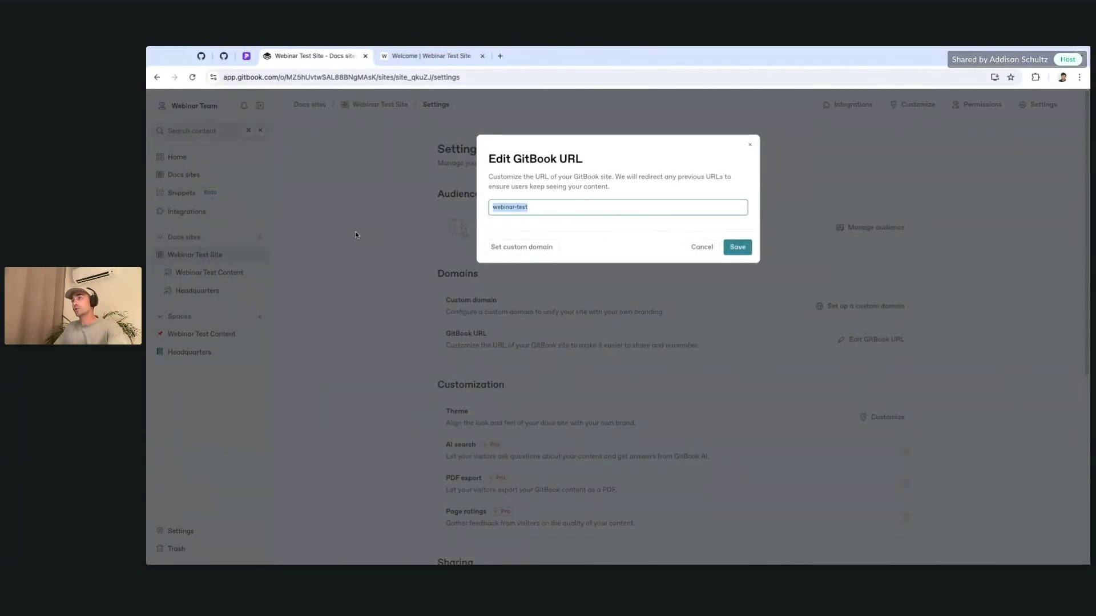
key(Escape)
click(431, 56)
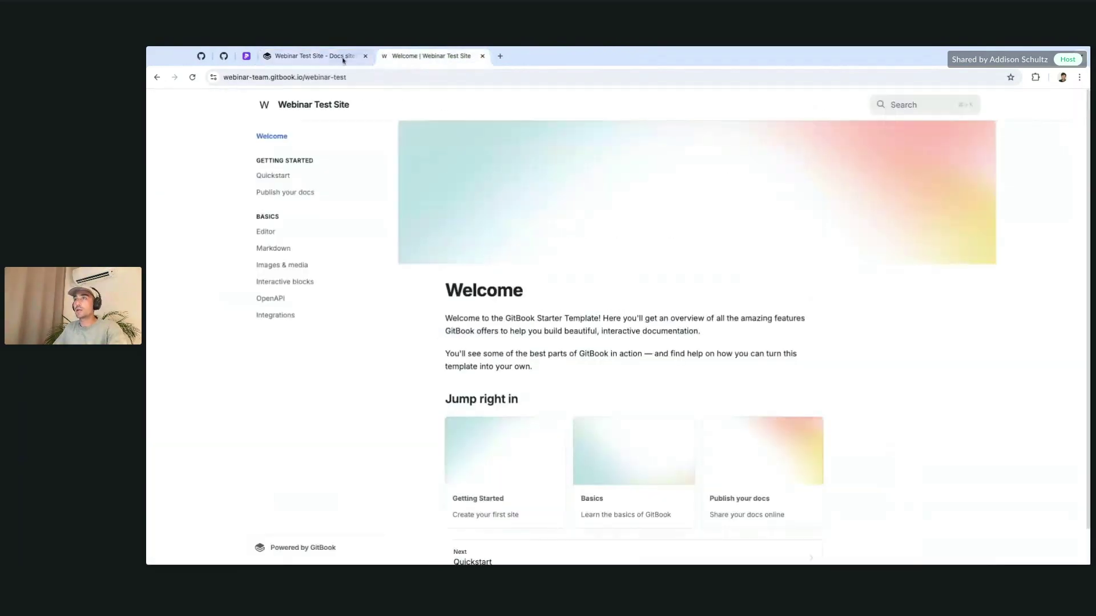
click(237, 76)
click(378, 77)
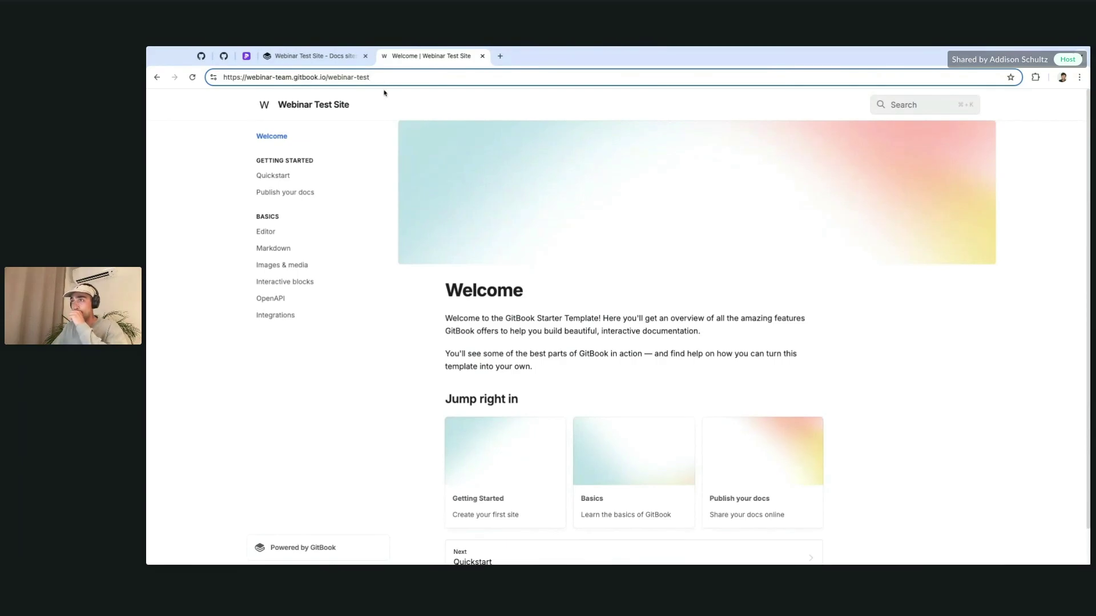
click(320, 56)
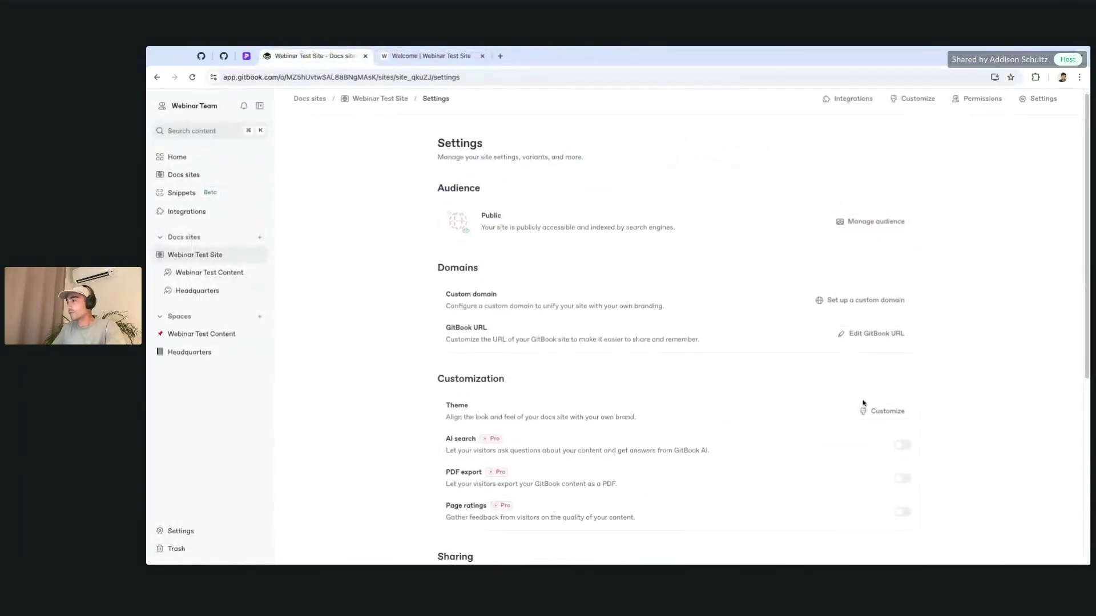
scroll(922, 402, down, 1)
scroll(922, 401, down, 4)
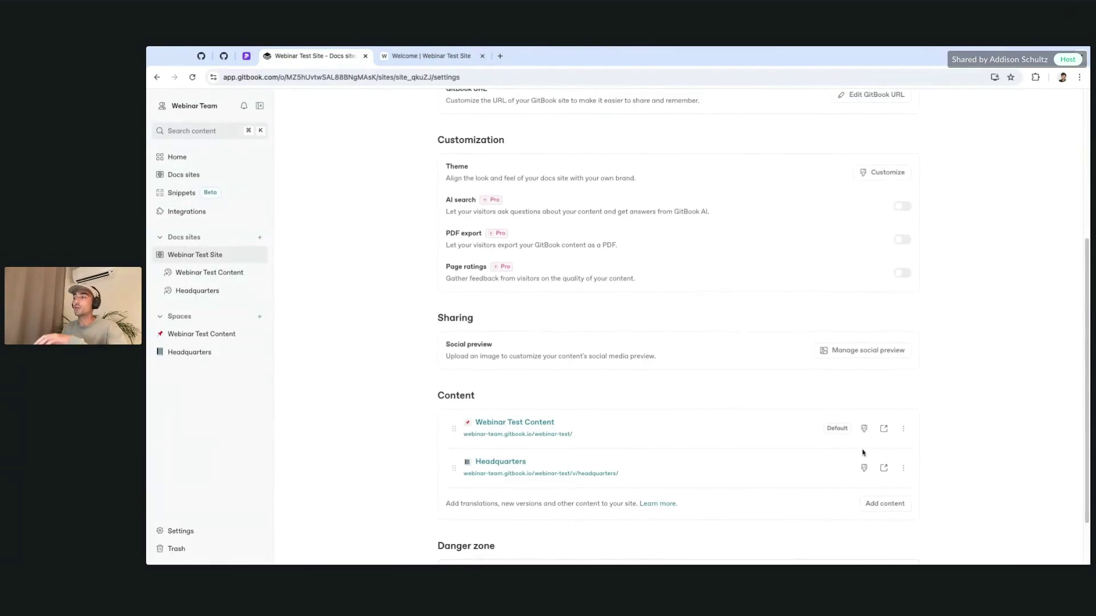
click(456, 56)
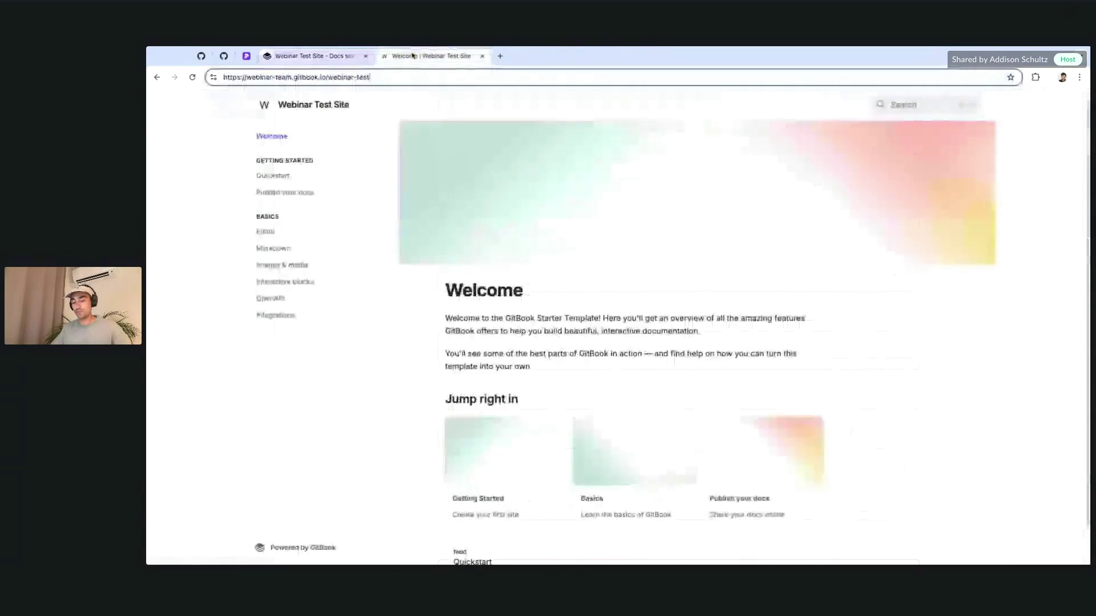
click(326, 57)
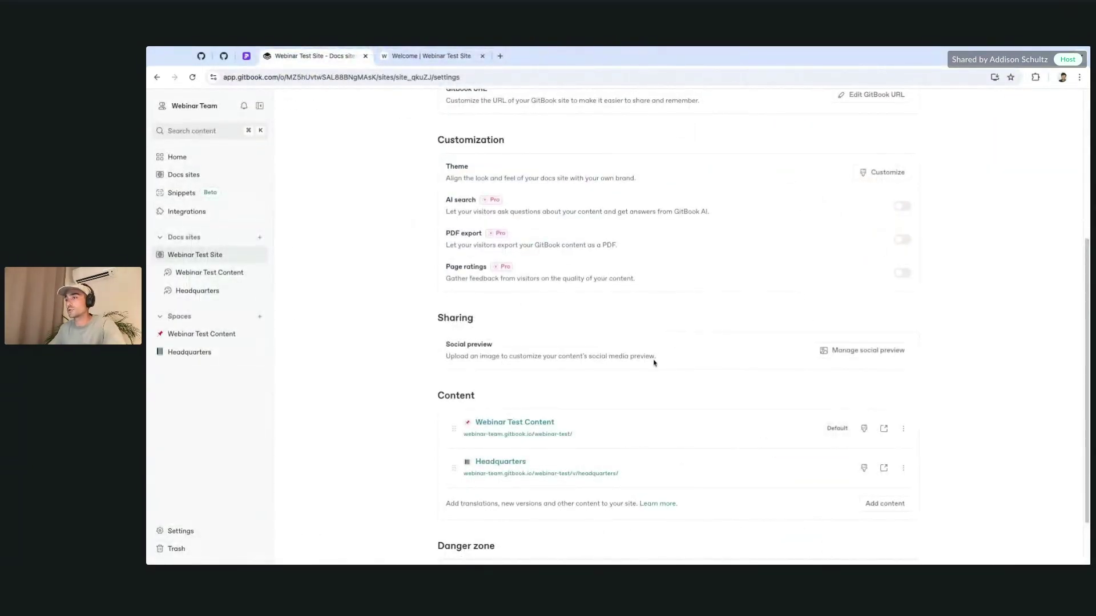
scroll(500, 370, up, 4)
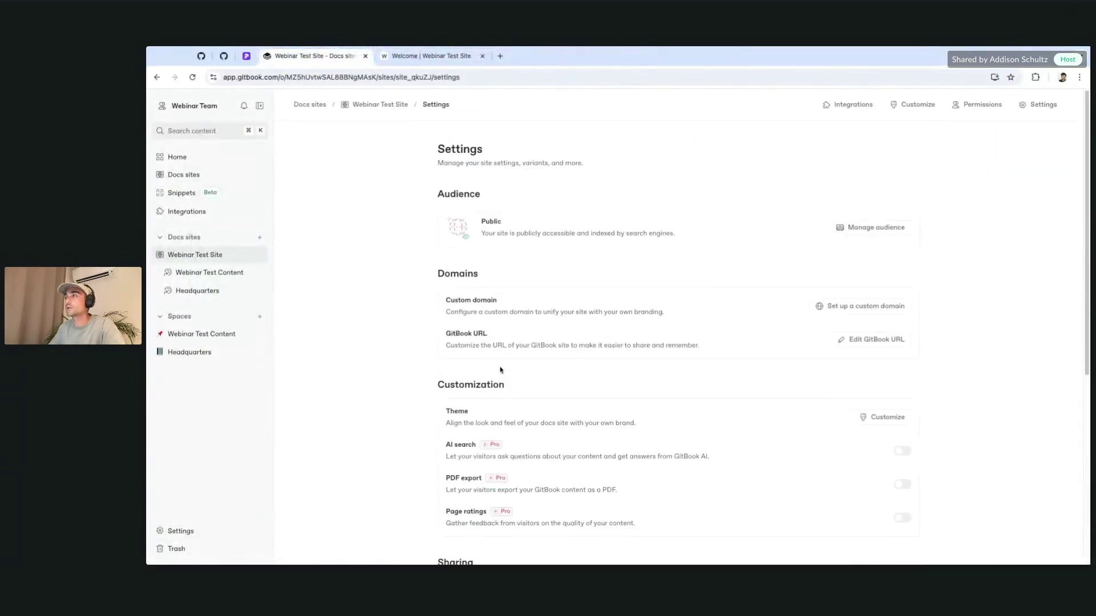